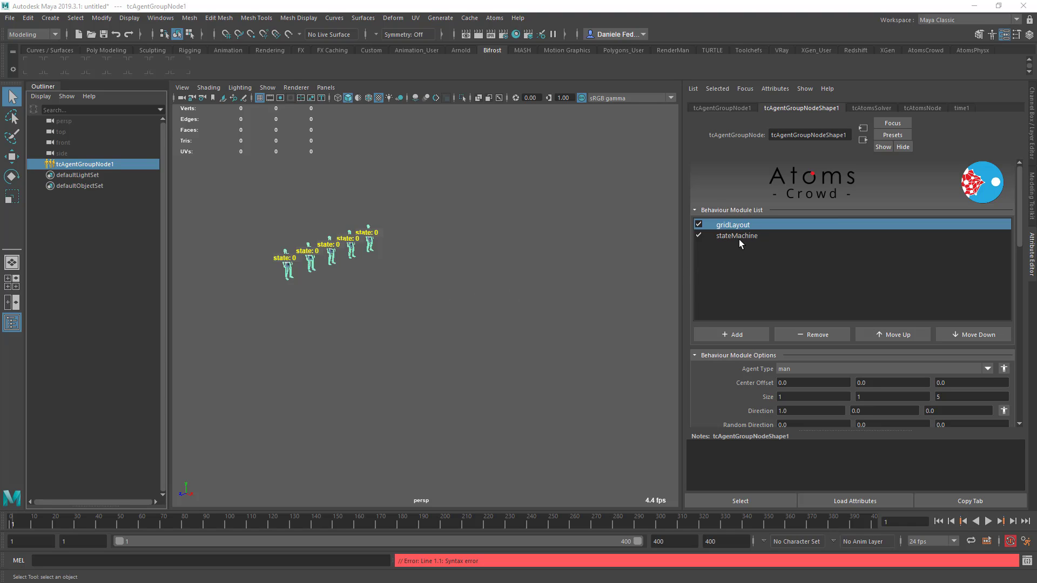
Review the options of the stateMachine and gridLayout behaviour modules and the agent group's Draw Metadata settings
{"action": "left_click", "coordinate": [724, 237]}
{"action": "scroll", "coordinate": [731, 365], "scroll_direction": "down", "scroll_amount": 5}
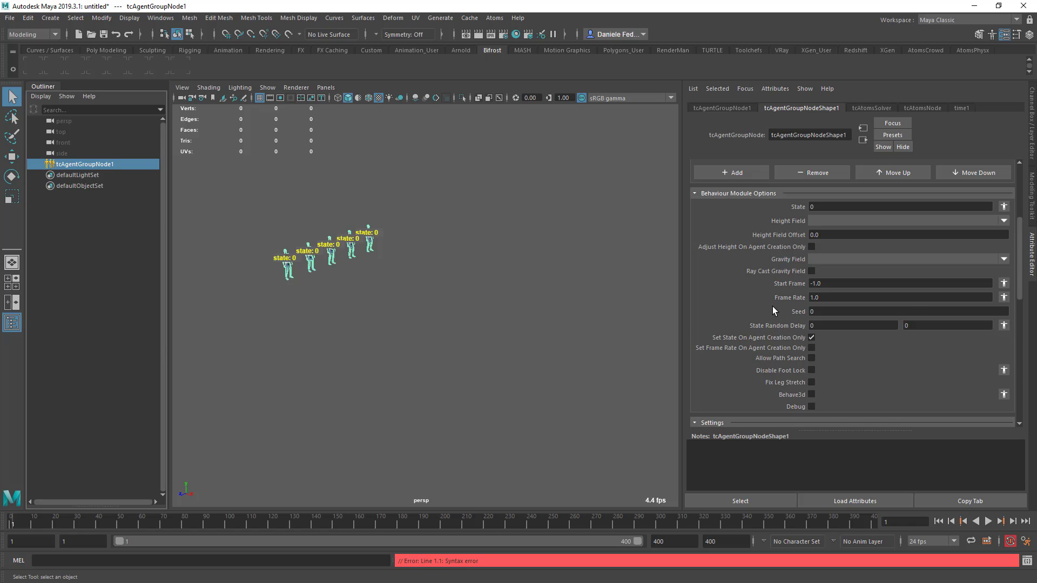
{"action": "scroll", "coordinate": [753, 299], "scroll_direction": "up", "scroll_amount": 5}
{"action": "left_click", "coordinate": [737, 191]}
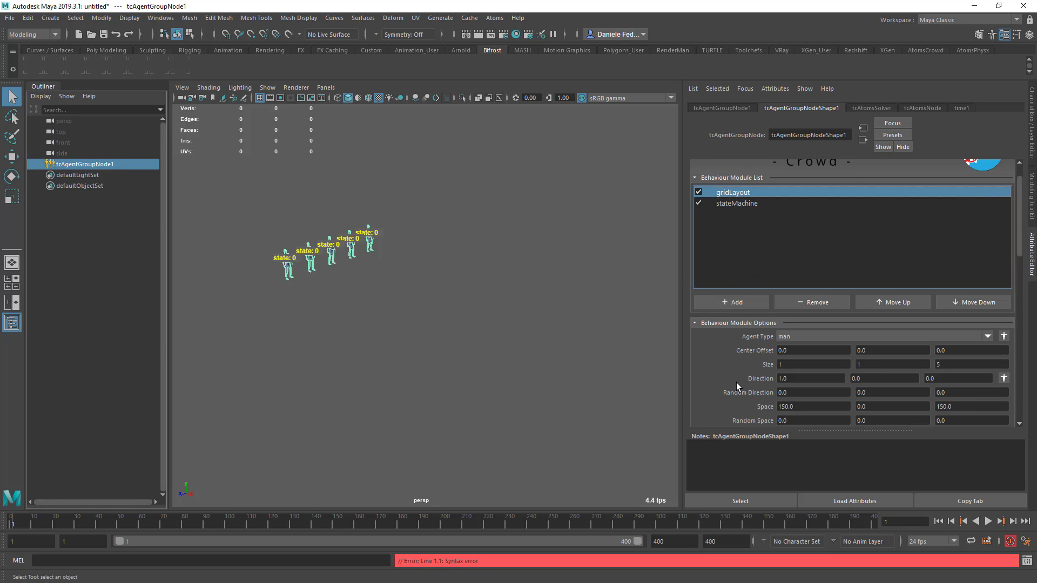
{"action": "scroll", "coordinate": [736, 382], "scroll_direction": "down", "scroll_amount": 10}
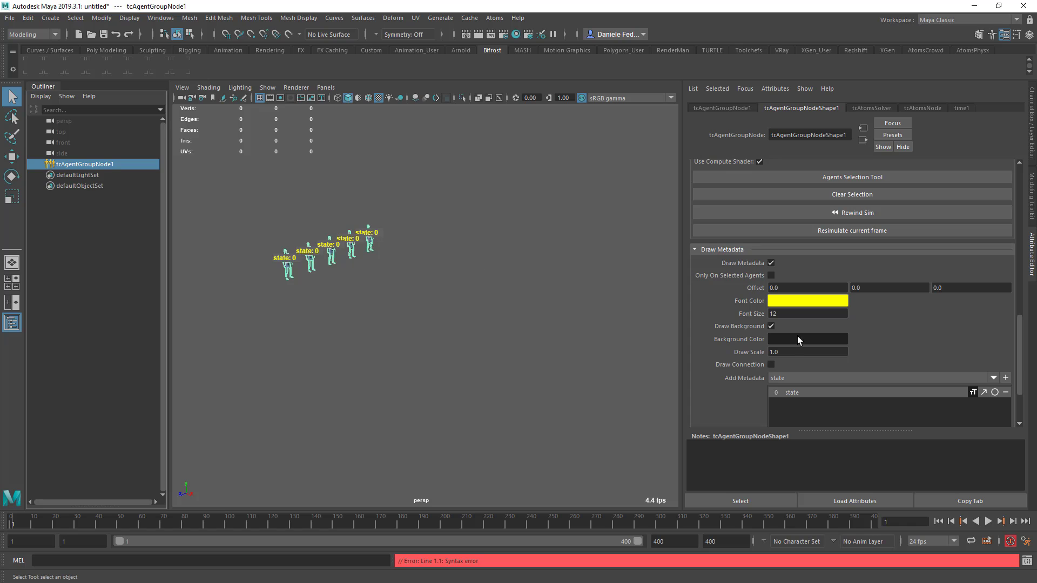
{"action": "scroll", "coordinate": [740, 329], "scroll_direction": "up", "scroll_amount": 10}
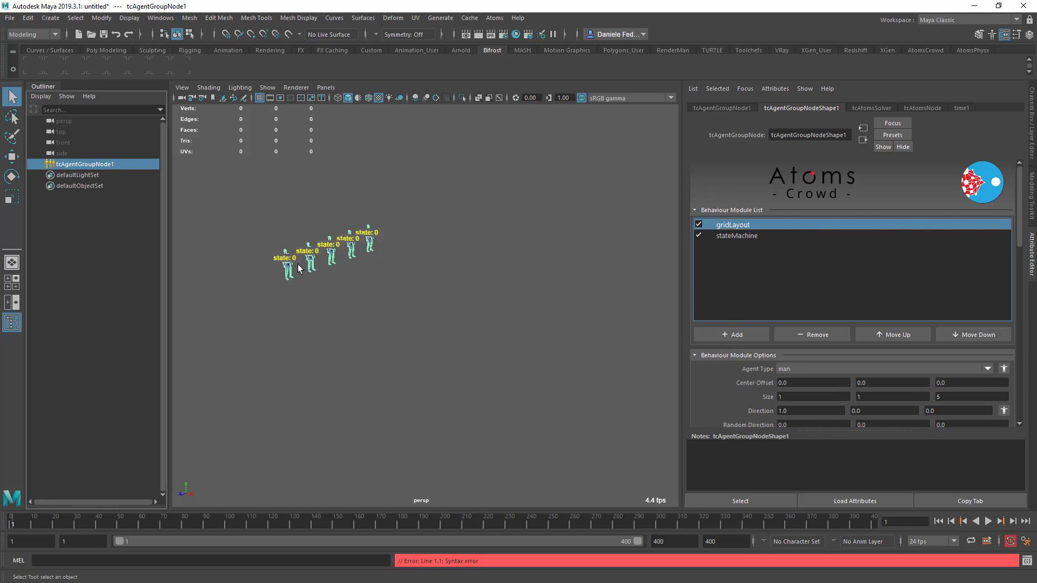
Add a statePicker behaviour module to the agent group and display its options
{"action": "left_click", "coordinate": [748, 333]}
{"action": "type", "text": "state"}
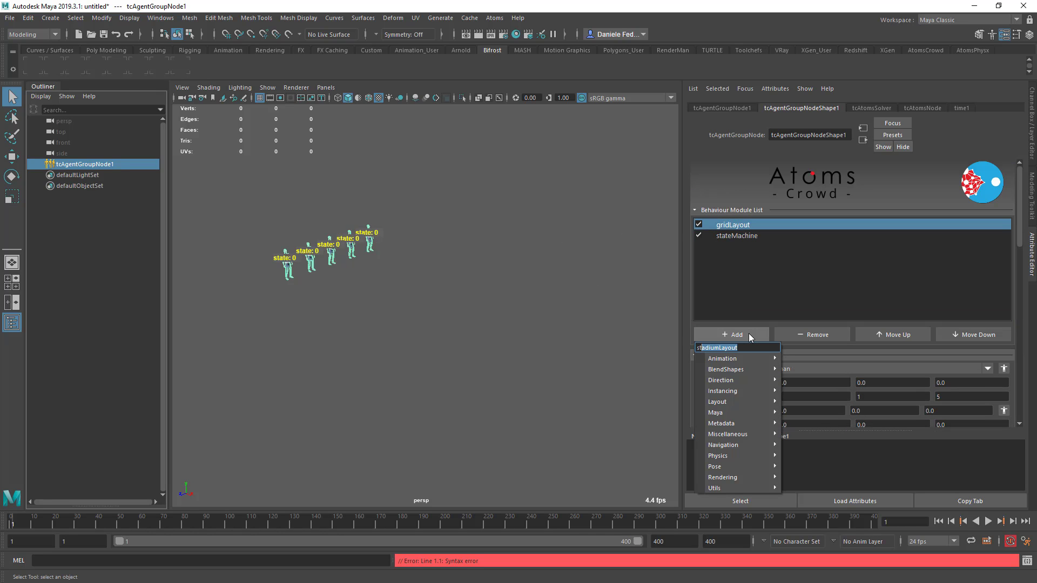
{"action": "type", "text": "Picker"}
{"action": "key", "text": "Return"}
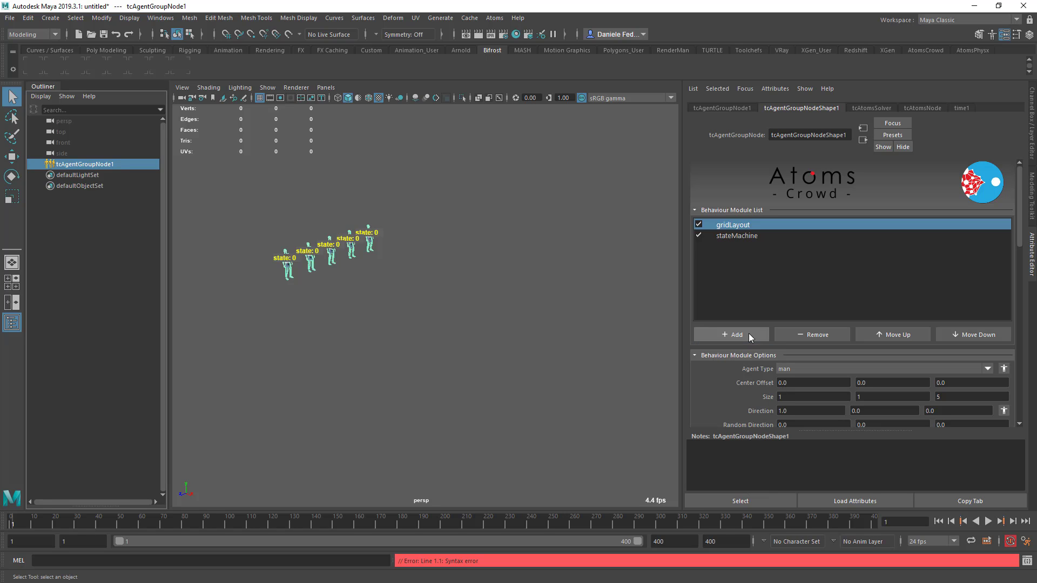
{"action": "left_click", "coordinate": [734, 246]}
{"action": "scroll", "coordinate": [724, 358], "scroll_direction": "down", "scroll_amount": 3}
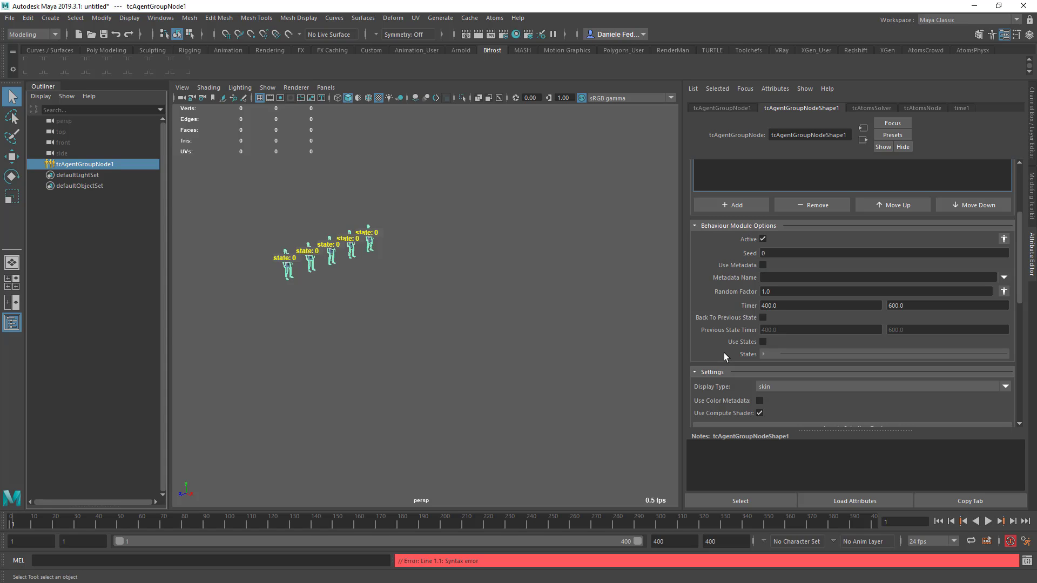
Try the Use Metadata option on the statePicker module and switch it back off
{"action": "double_click", "coordinate": [776, 307]}
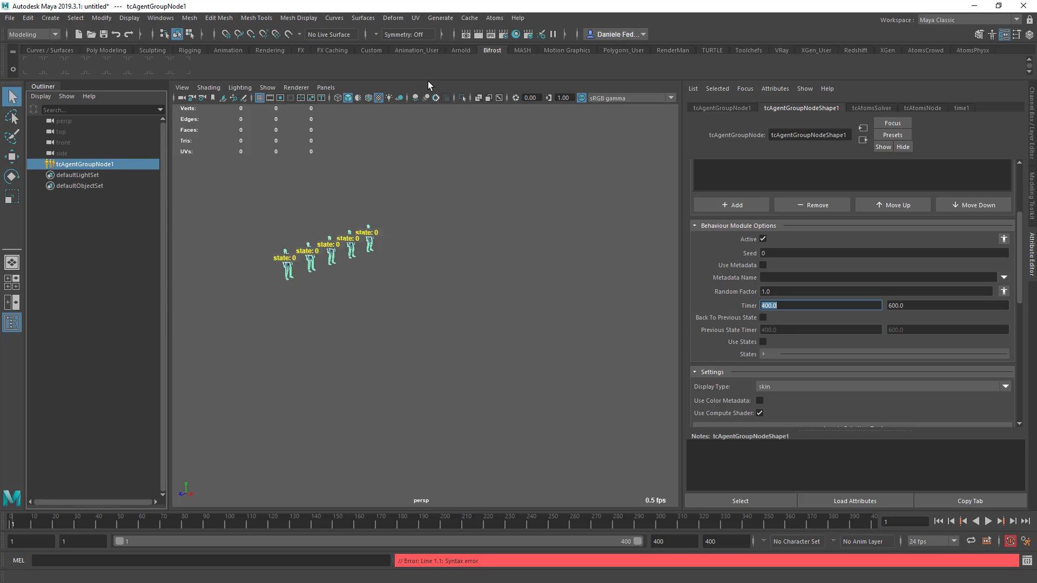
{"action": "left_click", "coordinate": [773, 306]}
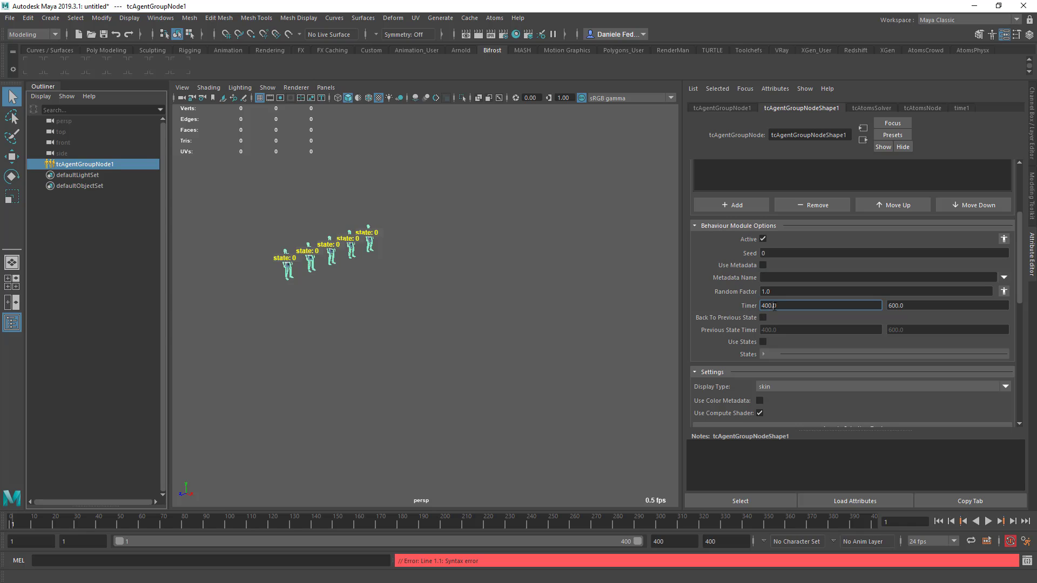
{"action": "left_click", "coordinate": [763, 265]}
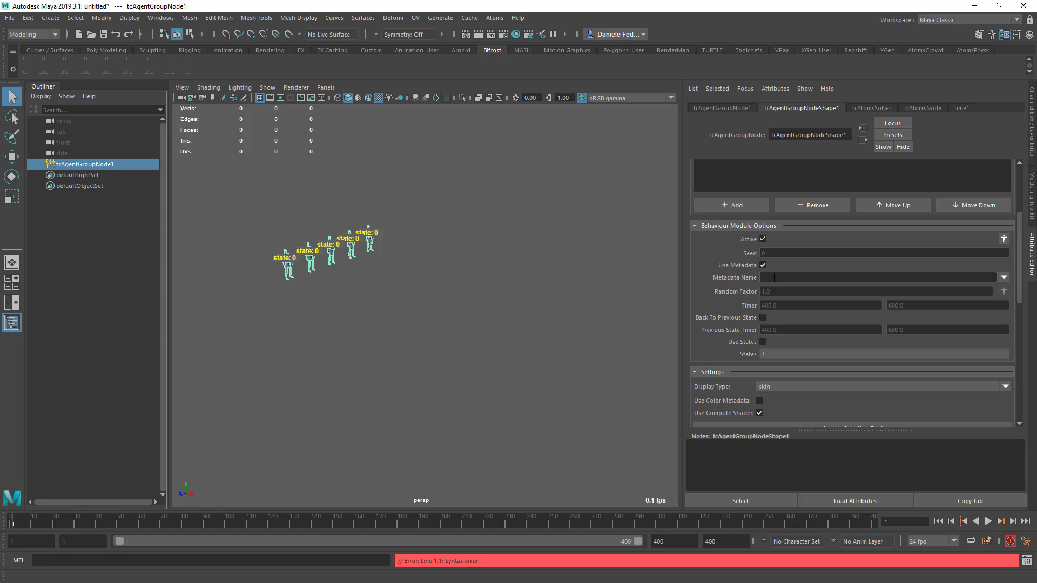
{"action": "left_click", "coordinate": [763, 265]}
Set the statePicker Timer range to 50 minimum and 100 maximum
{"action": "left_click", "coordinate": [780, 307]}
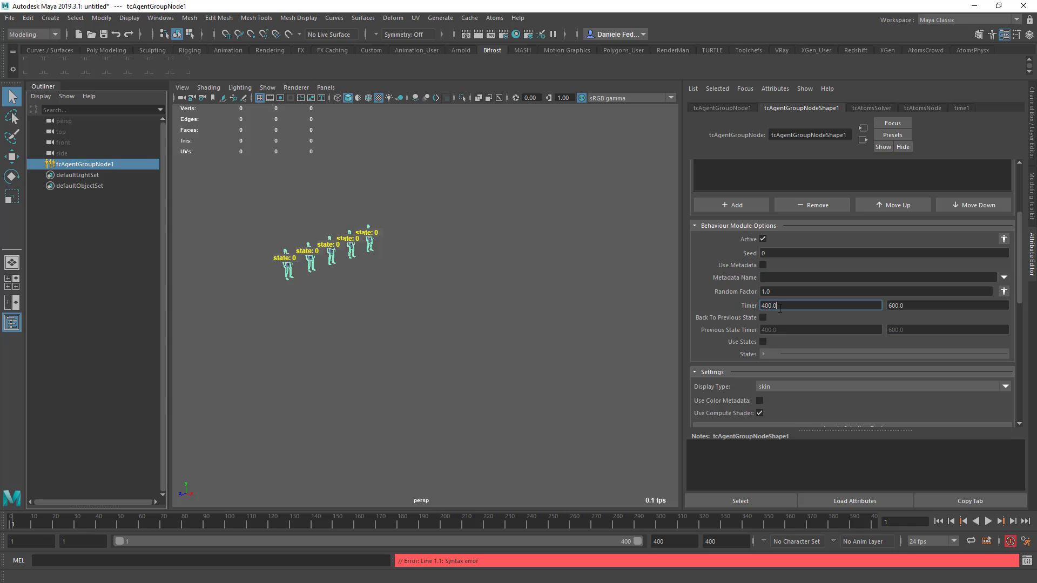
{"action": "type", "text": "50"}
{"action": "key", "text": "Tab"}
{"action": "type", "text": "100"}
{"action": "key", "text": "Tab"}
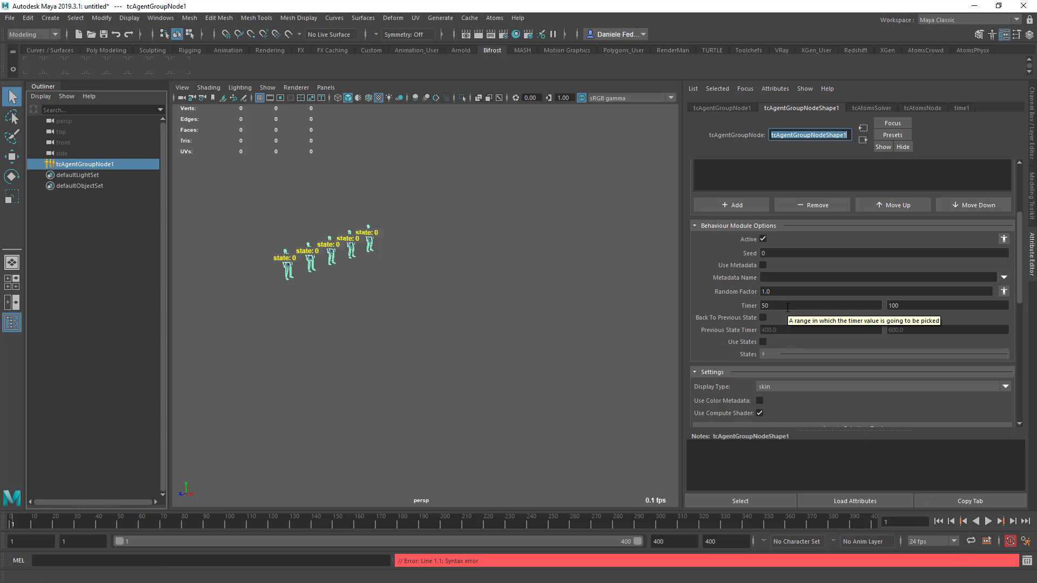
Play the simulation to check the agents' random state changes, and rewind it to the first frame
{"action": "left_click", "coordinate": [987, 521]}
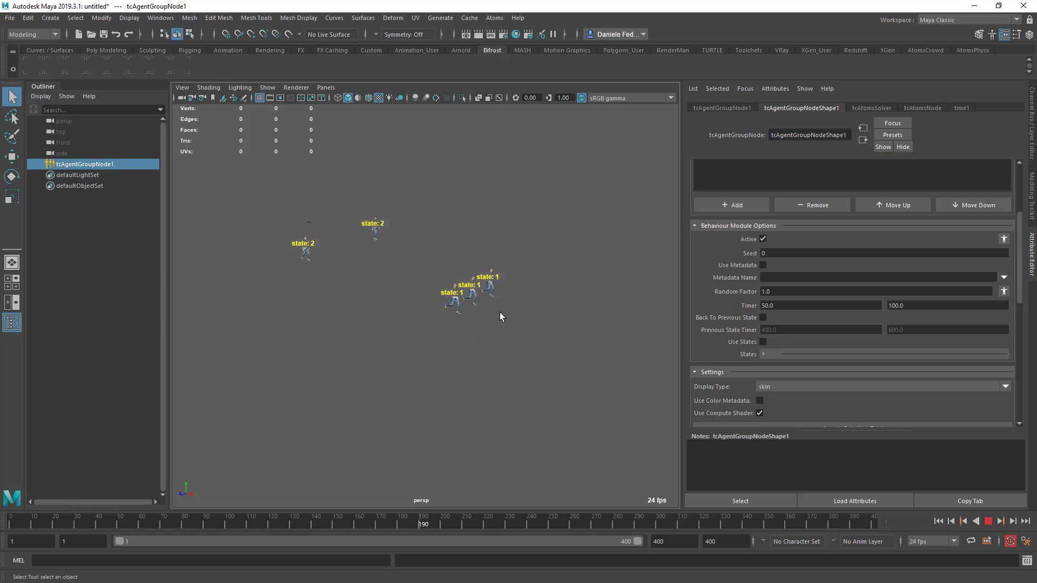
{"action": "left_click", "coordinate": [989, 522]}
{"action": "left_click", "coordinate": [938, 521]}
Set the statePicker Seed to 1
{"action": "scroll", "coordinate": [746, 262], "scroll_direction": "up", "scroll_amount": 2}
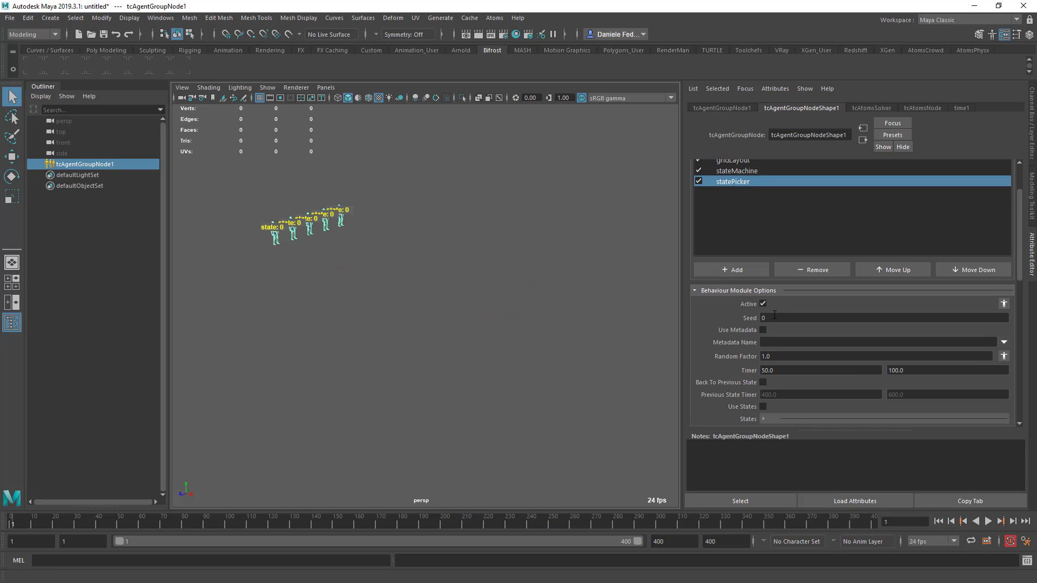
{"action": "double_click", "coordinate": [772, 317]}
{"action": "type", "text": "1"}
{"action": "key", "text": "Tab"}
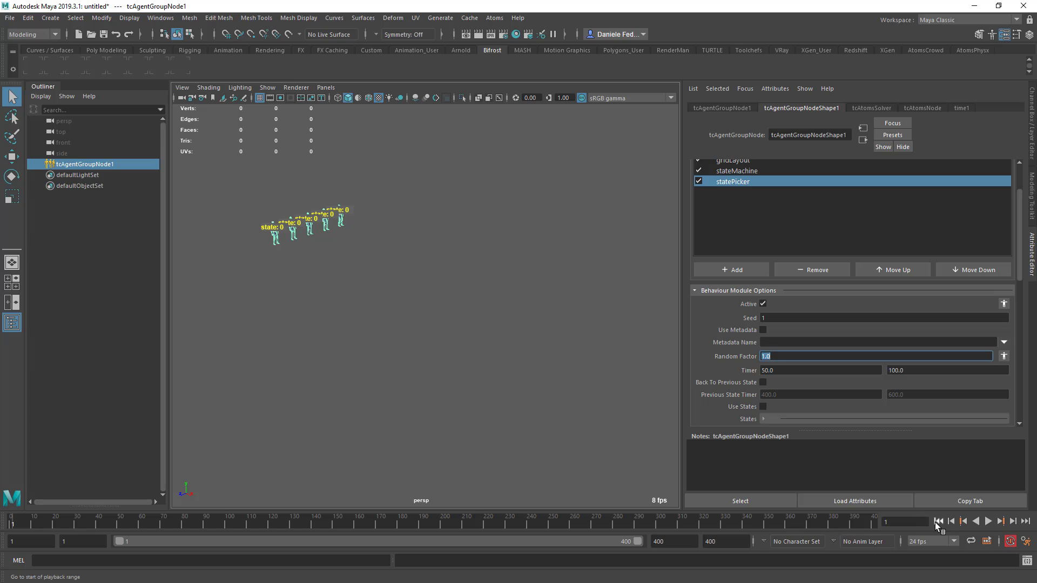
Play the simulation with the new seed and return to the start frame
{"action": "left_click", "coordinate": [989, 522]}
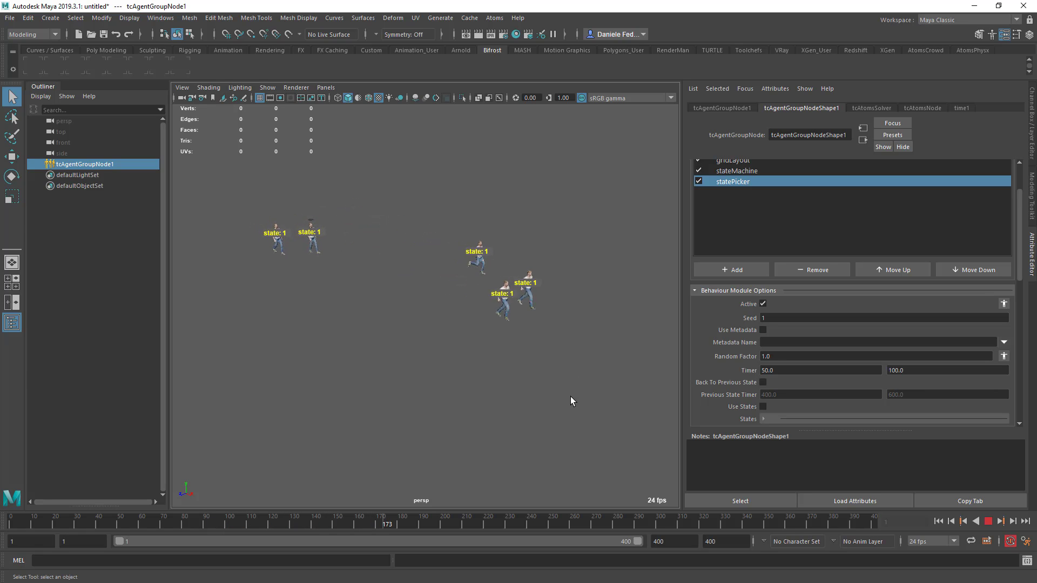
{"action": "left_click", "coordinate": [989, 521]}
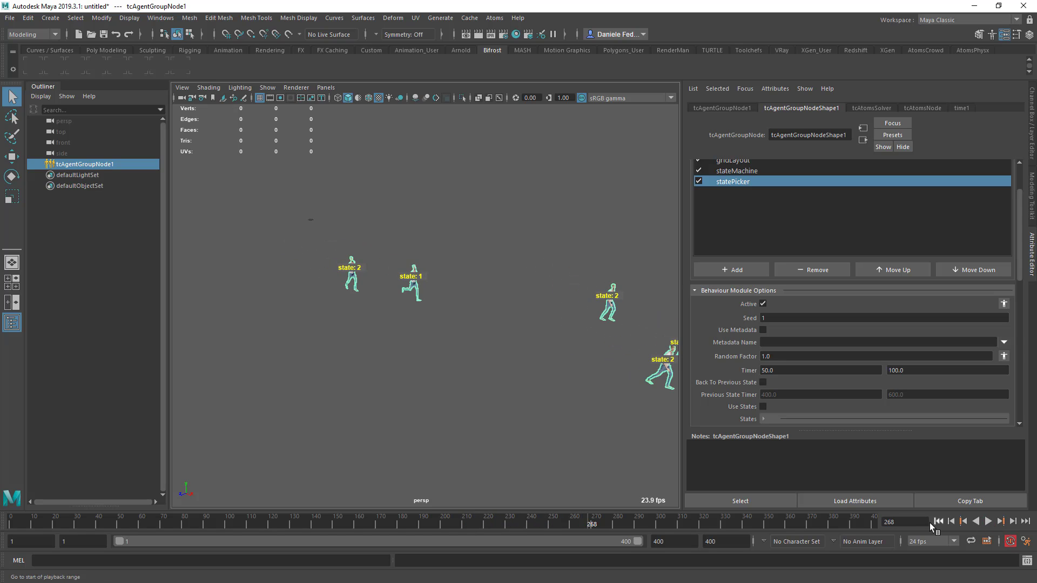
{"action": "left_click", "coordinate": [937, 521]}
Enable Back To Previous State on the statePicker module and set both Previous State Timer values to 100
{"action": "scroll", "coordinate": [729, 330], "scroll_direction": "down", "scroll_amount": 1}
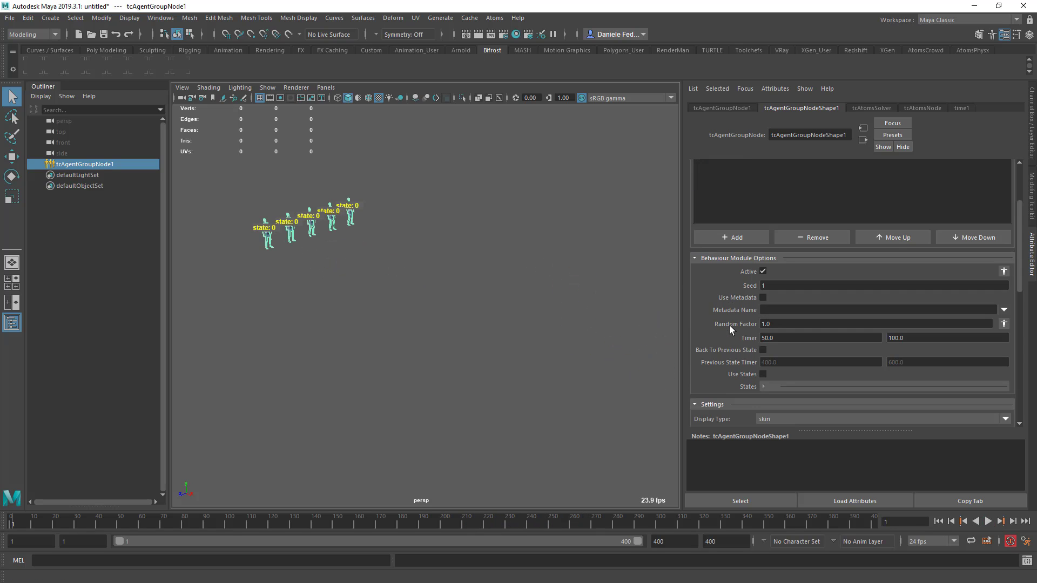
{"action": "scroll", "coordinate": [732, 327], "scroll_direction": "down", "scroll_amount": 1}
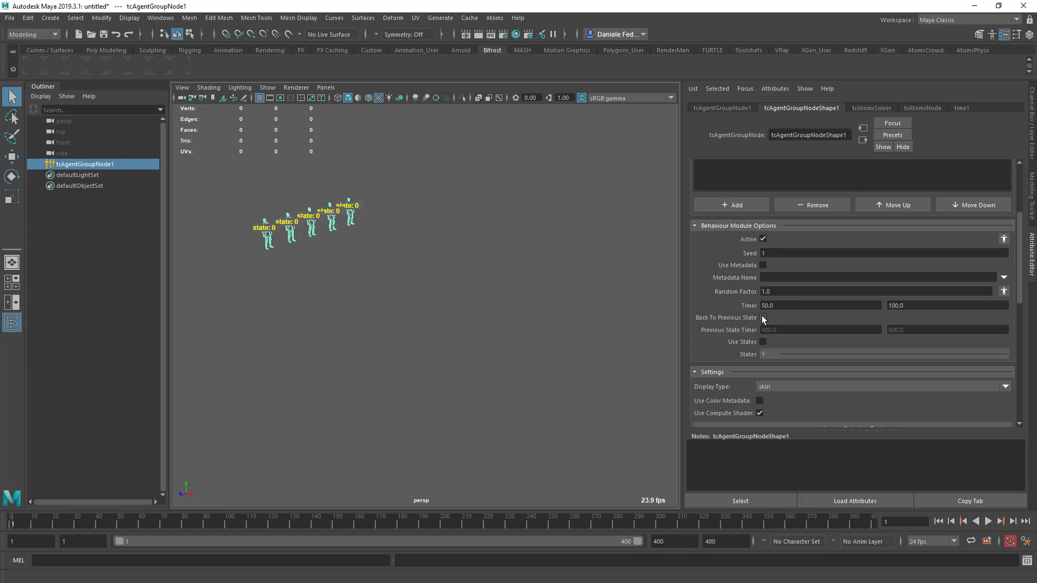
{"action": "left_click", "coordinate": [762, 317]}
{"action": "left_click", "coordinate": [776, 330]}
{"action": "type", "text": "100"}
{"action": "key", "text": "Tab"}
{"action": "type", "text": "100"}
{"action": "key", "text": "Tab"}
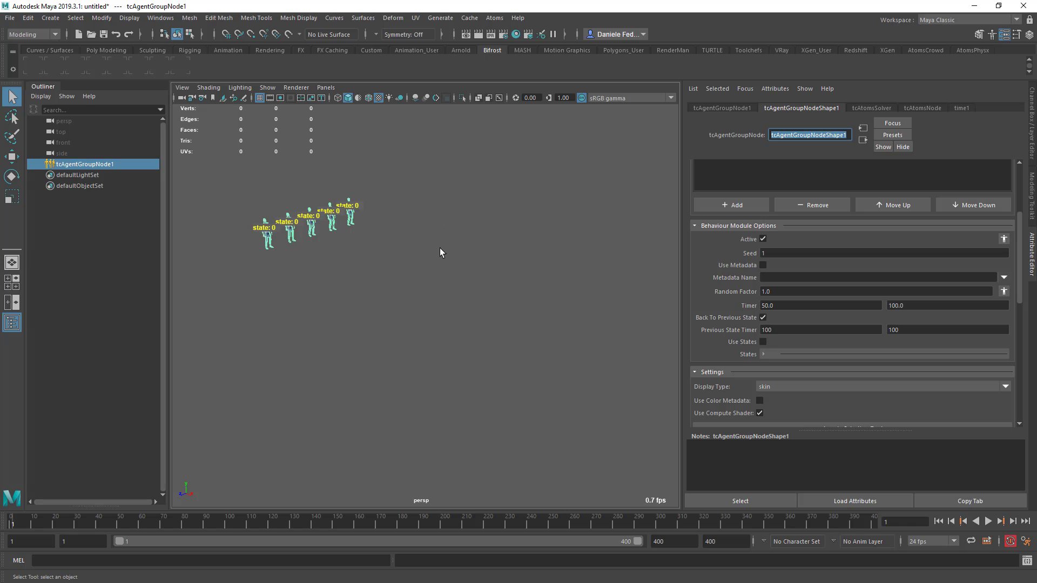
Play the simulation to check the agents' return to their previous state, and rewind to the first frame
{"action": "left_click", "coordinate": [988, 522]}
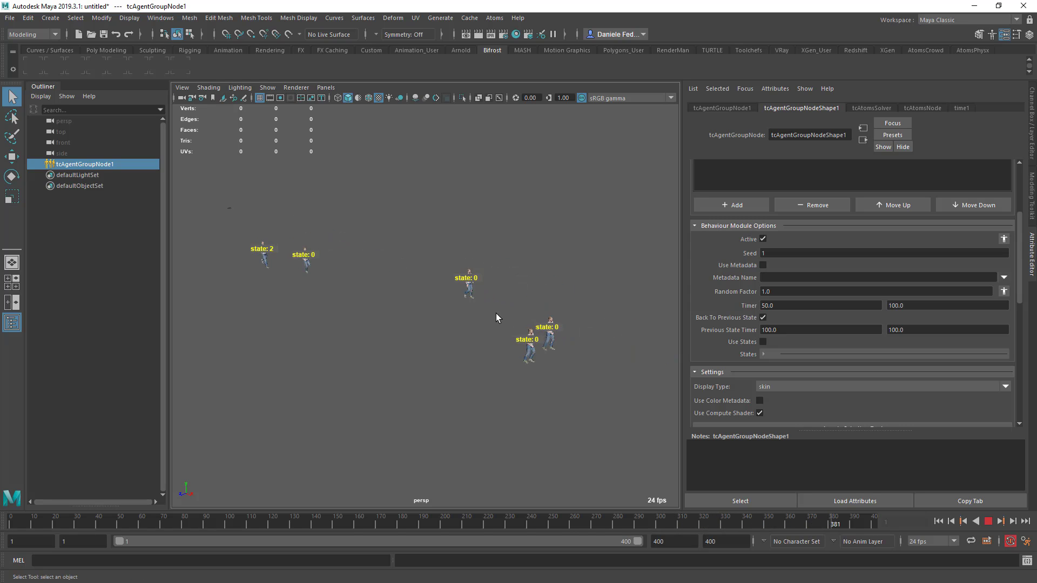
{"action": "left_click", "coordinate": [988, 522]}
{"action": "left_click", "coordinate": [943, 523]}
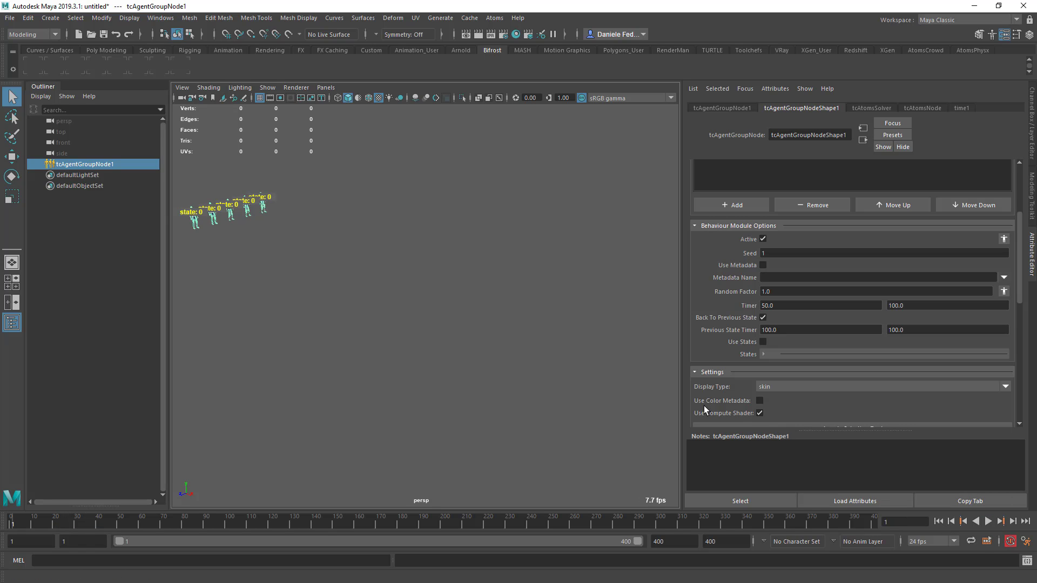
Disable Back To Previous State and restrict the statePicker through Use States to a list of states 0 and 1
{"action": "left_click", "coordinate": [763, 317]}
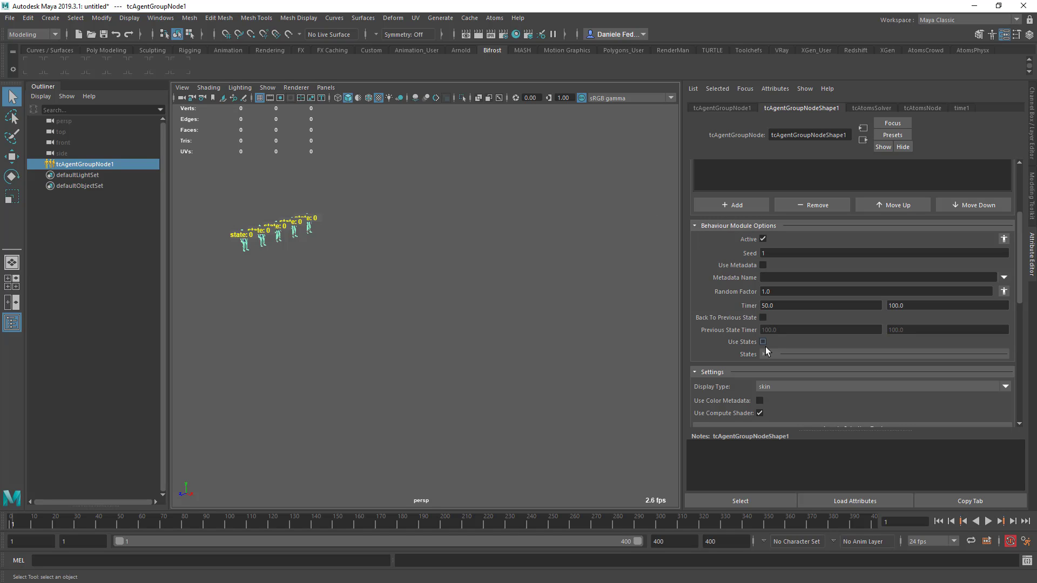
{"action": "left_click", "coordinate": [762, 341]}
{"action": "left_click", "coordinate": [763, 354]}
{"action": "scroll", "coordinate": [799, 324], "scroll_direction": "down", "scroll_amount": 2}
{"action": "left_click", "coordinate": [804, 309]}
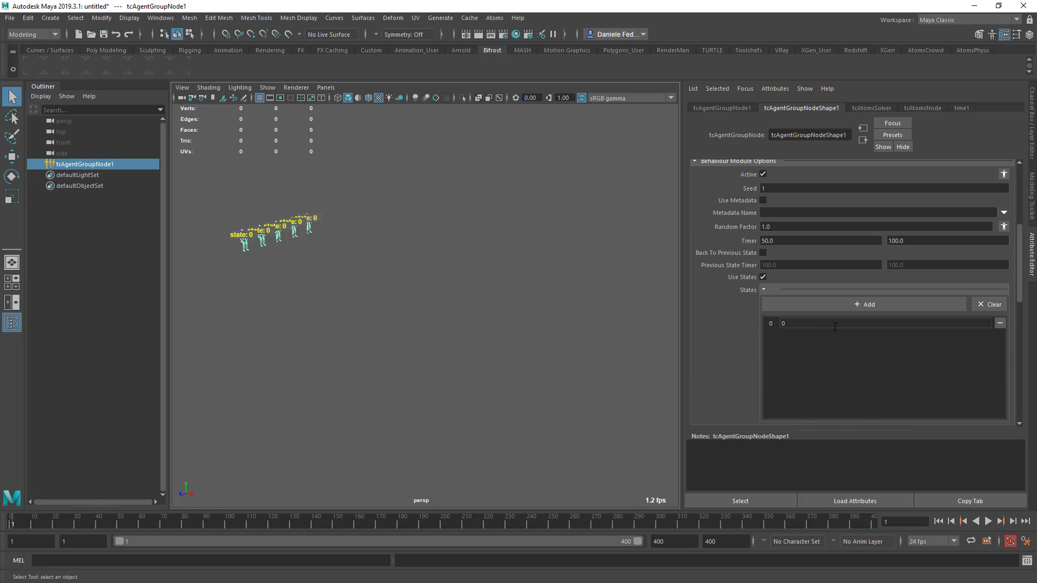
{"action": "left_click", "coordinate": [884, 304]}
{"action": "double_click", "coordinate": [820, 335]}
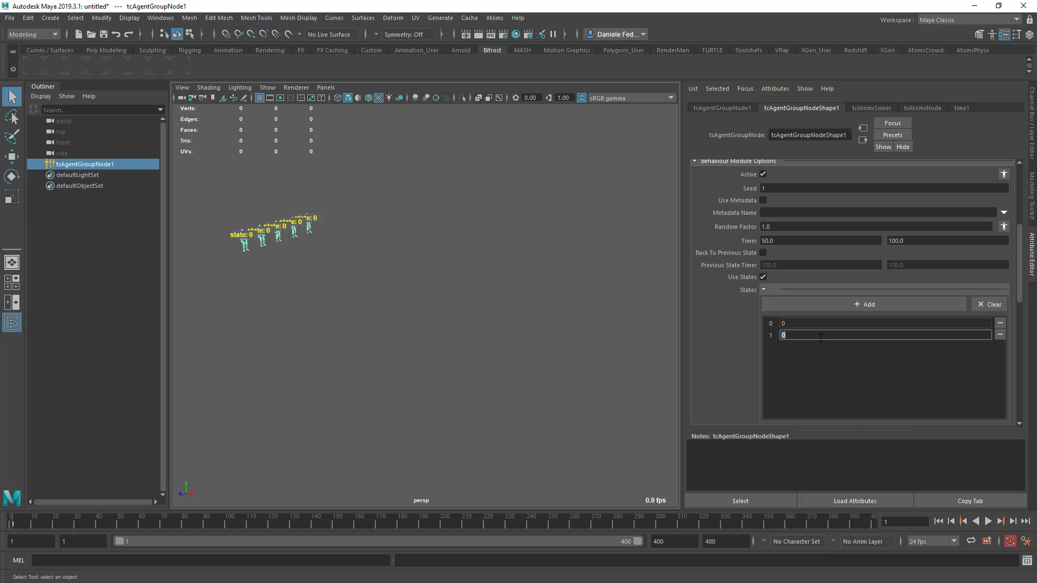
{"action": "type", "text": "1"}
{"action": "key", "text": "Return"}
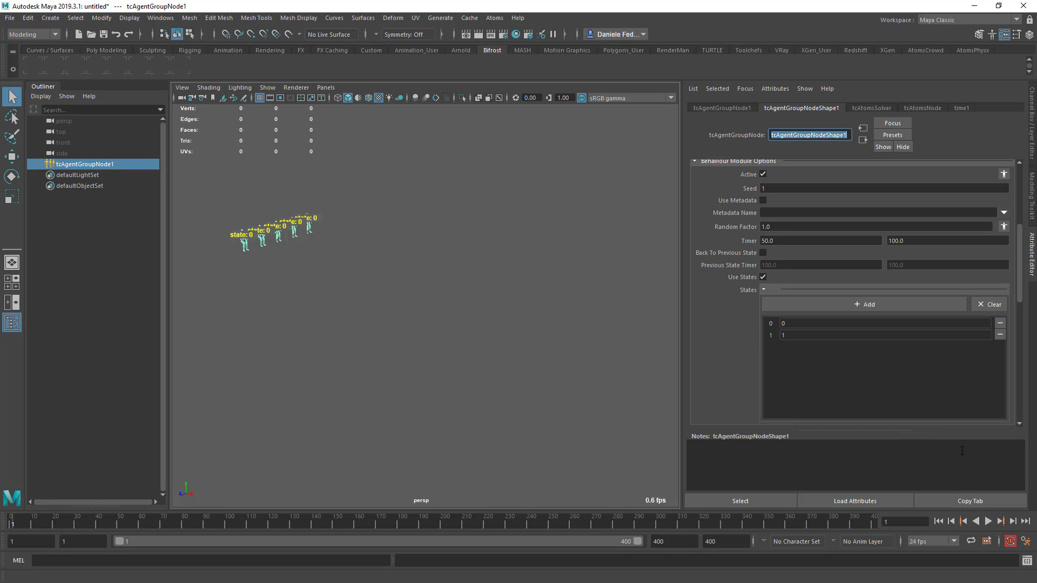
Play the simulation to check the picker with the restricted state list, and stop it
{"action": "left_click", "coordinate": [987, 521]}
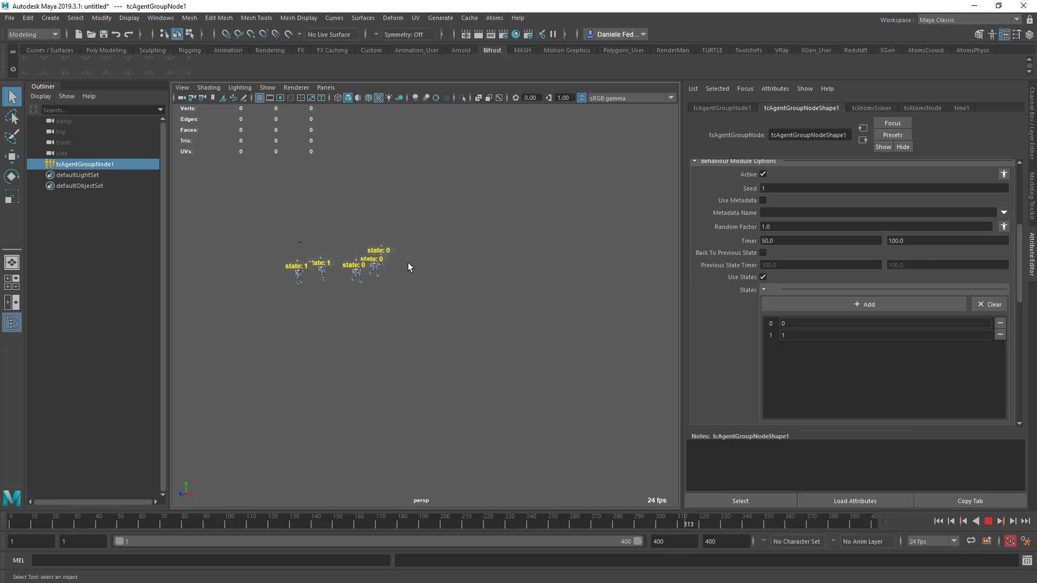
{"action": "left_click", "coordinate": [989, 521]}
Disable Use States and add an agent override that turns the statePicker's Active attribute off for agent 0
{"action": "scroll", "coordinate": [754, 316], "scroll_direction": "up", "scroll_amount": 2}
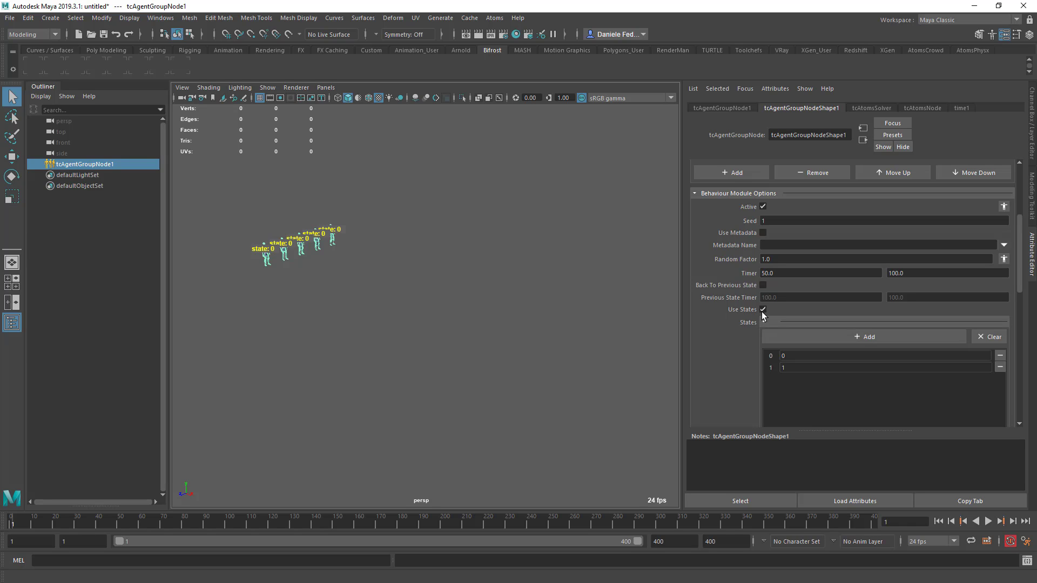
{"action": "left_click", "coordinate": [762, 310]}
{"action": "scroll", "coordinate": [752, 304], "scroll_direction": "up", "scroll_amount": 2}
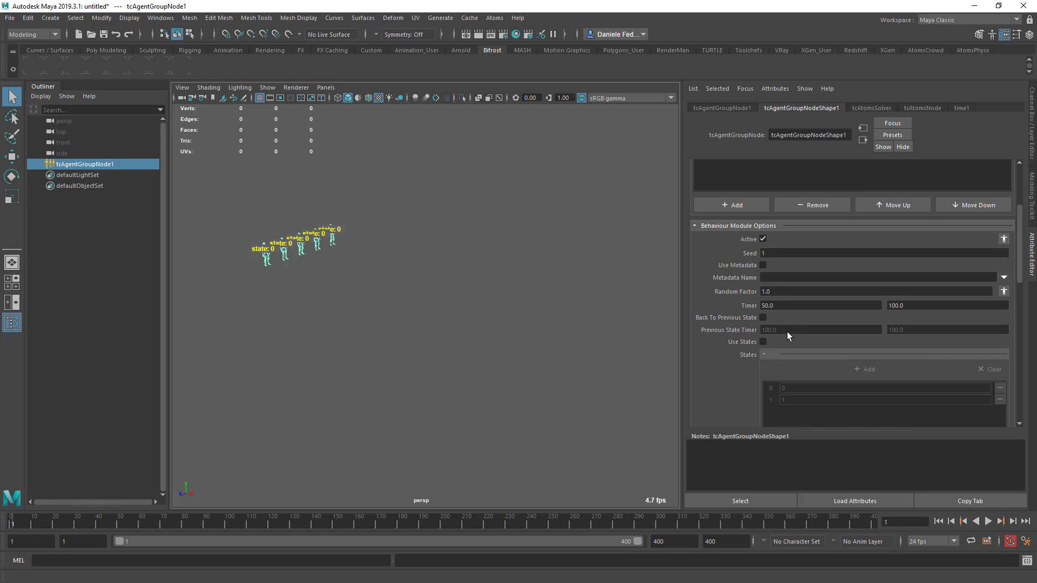
{"action": "left_click", "coordinate": [1003, 239]}
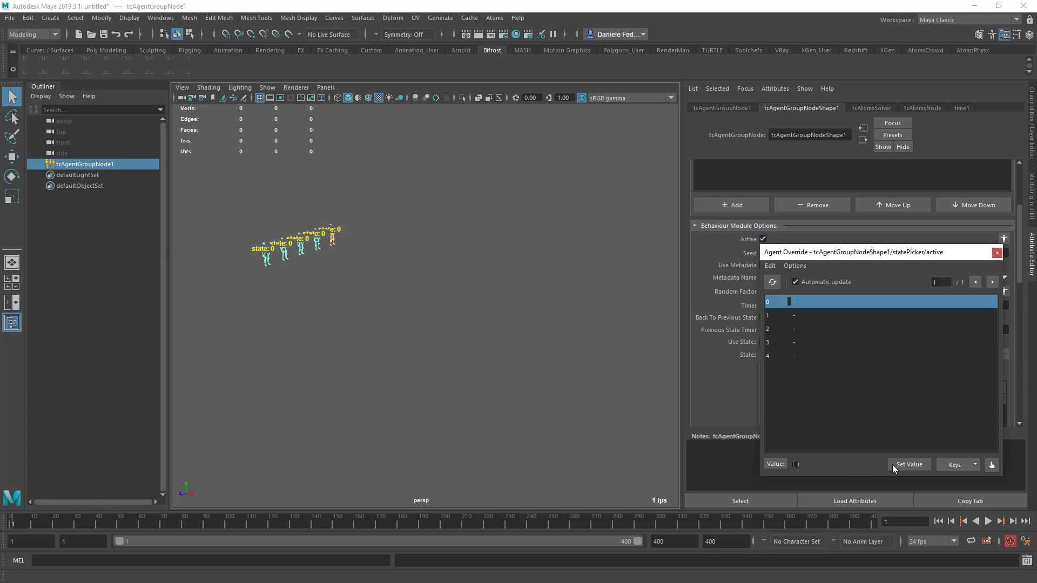
{"action": "left_click", "coordinate": [893, 466]}
{"action": "left_click", "coordinate": [996, 252]}
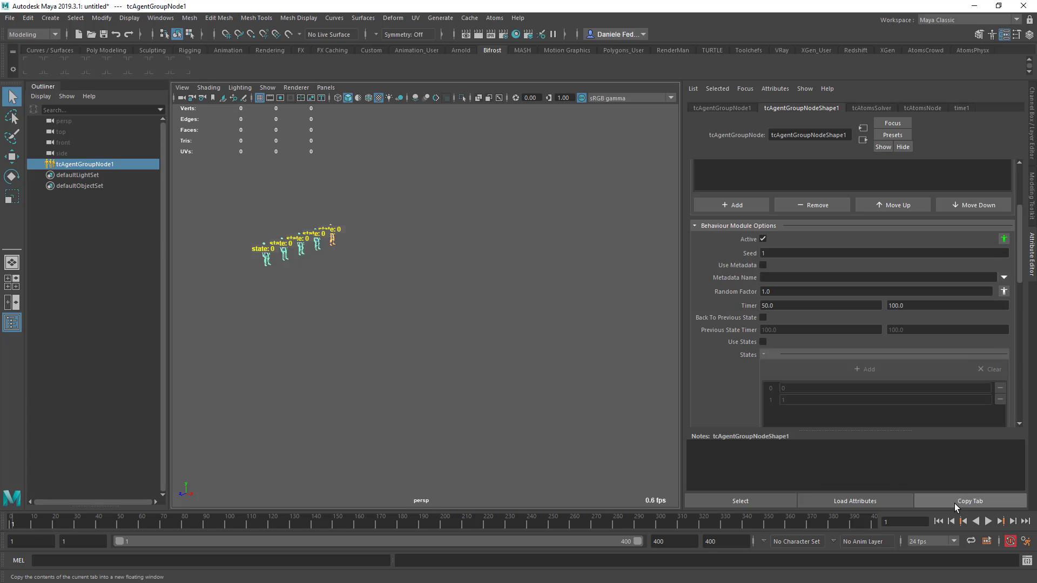
Play the simulation to check the per-agent Active override, and rewind to the start
{"action": "left_click", "coordinate": [987, 521]}
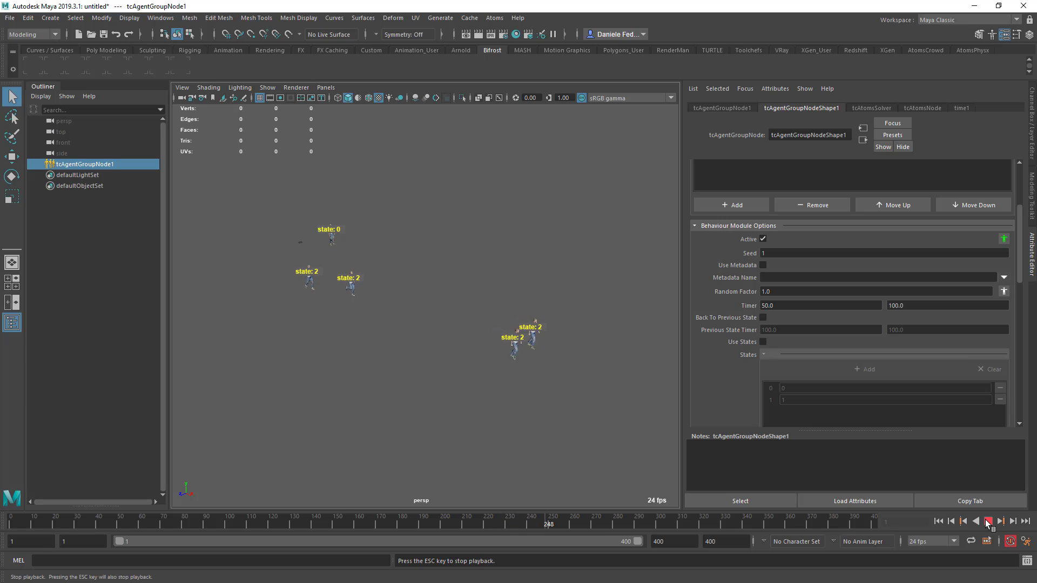
{"action": "left_click", "coordinate": [986, 521]}
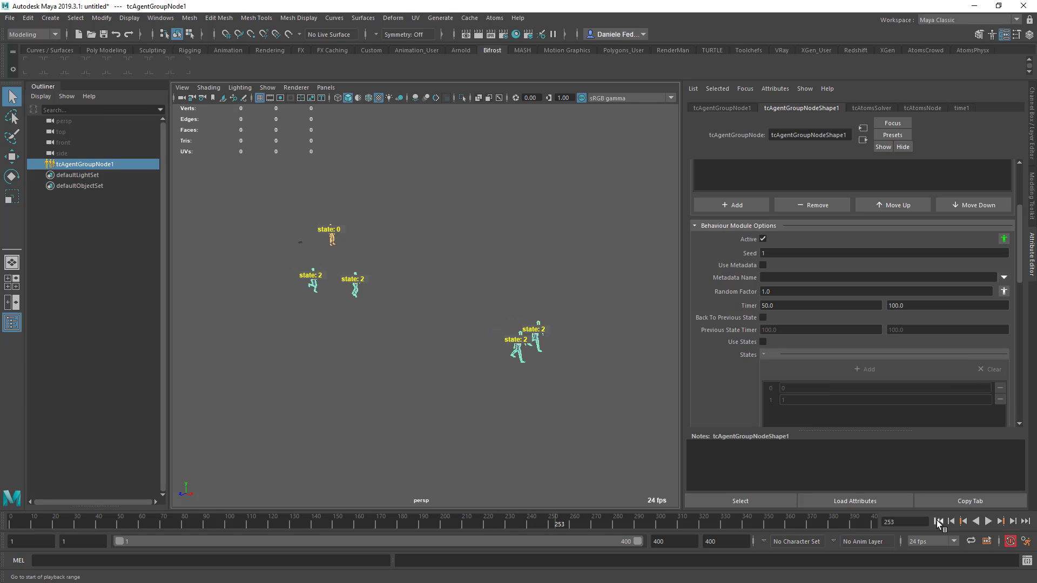
{"action": "left_click", "coordinate": [938, 521]}
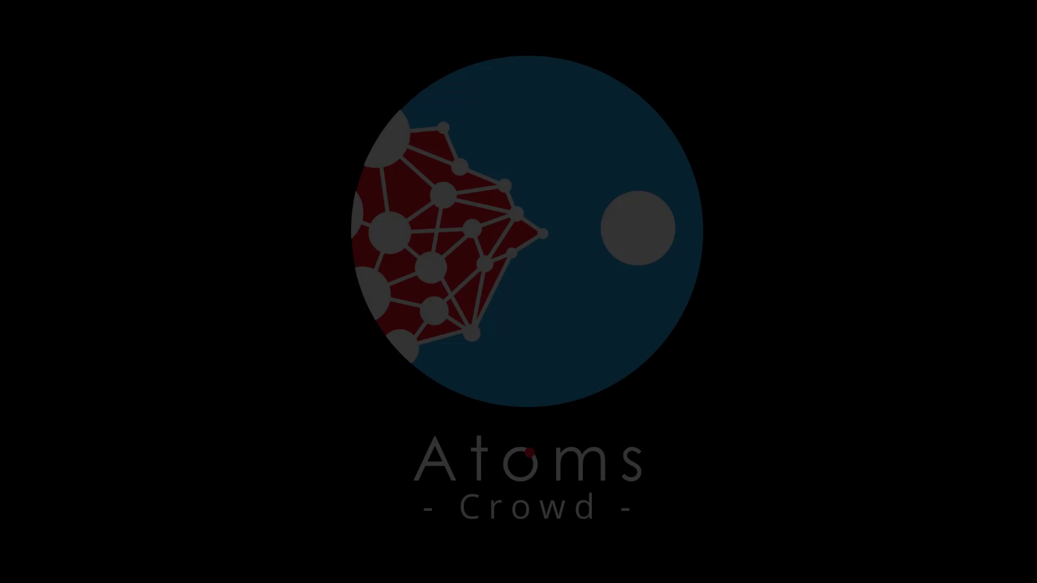